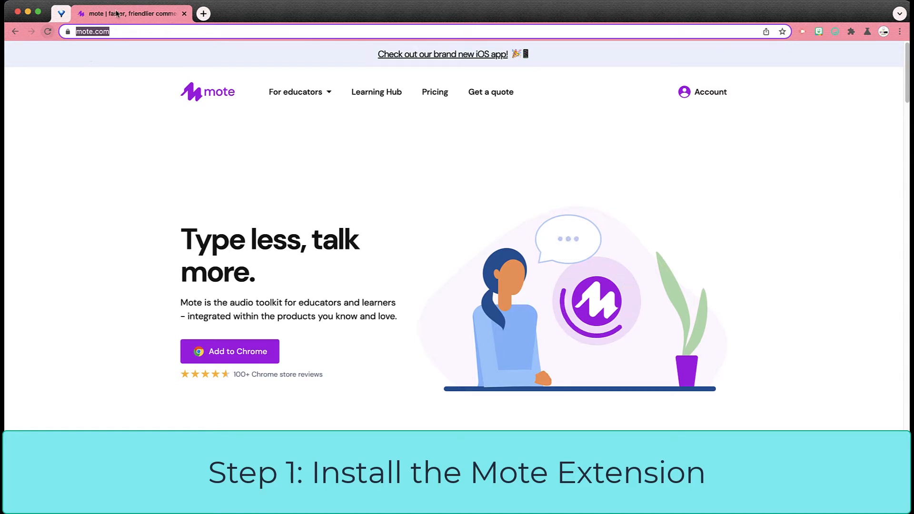
Install the Mote: voice notes & feedback extension from the Chrome Web Store.
left_click(116, 32)
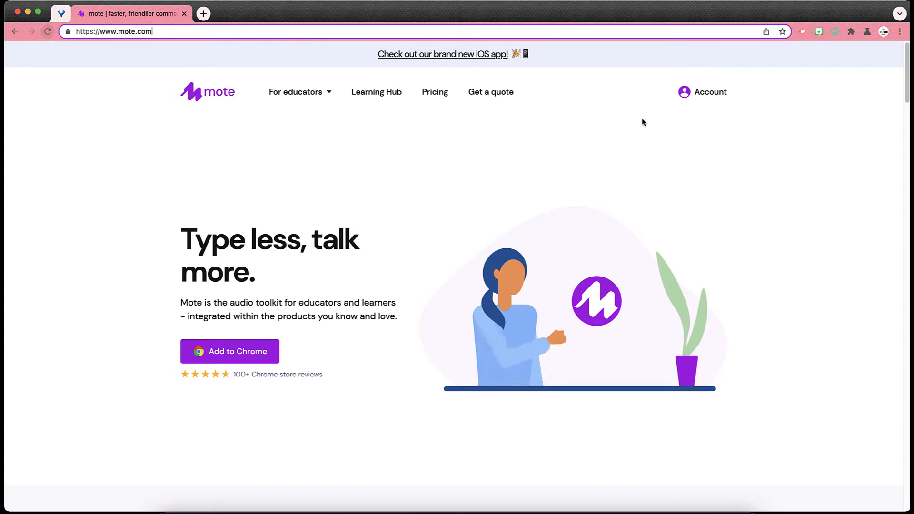
left_click(238, 351)
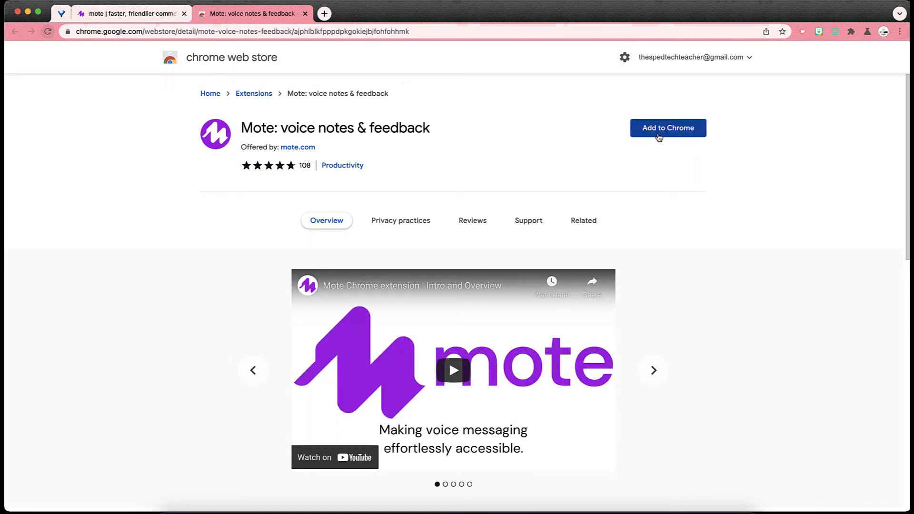
left_click(659, 135)
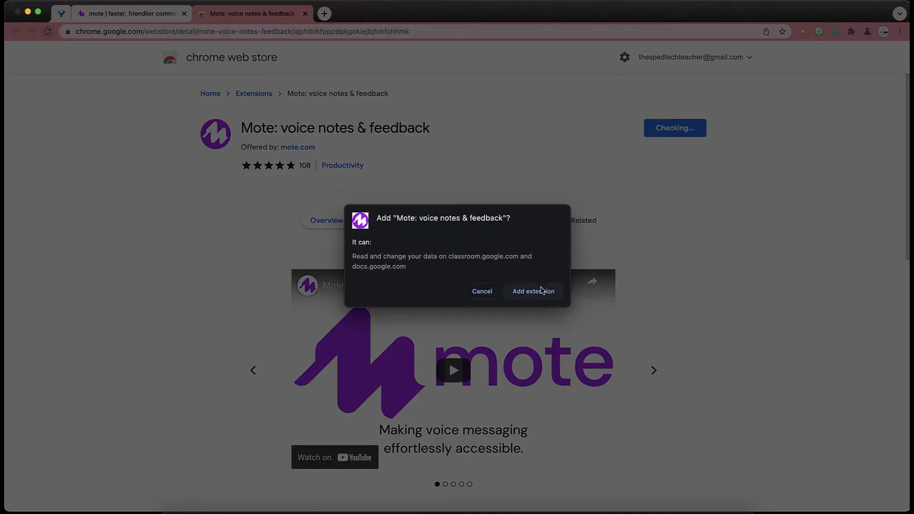
left_click(538, 292)
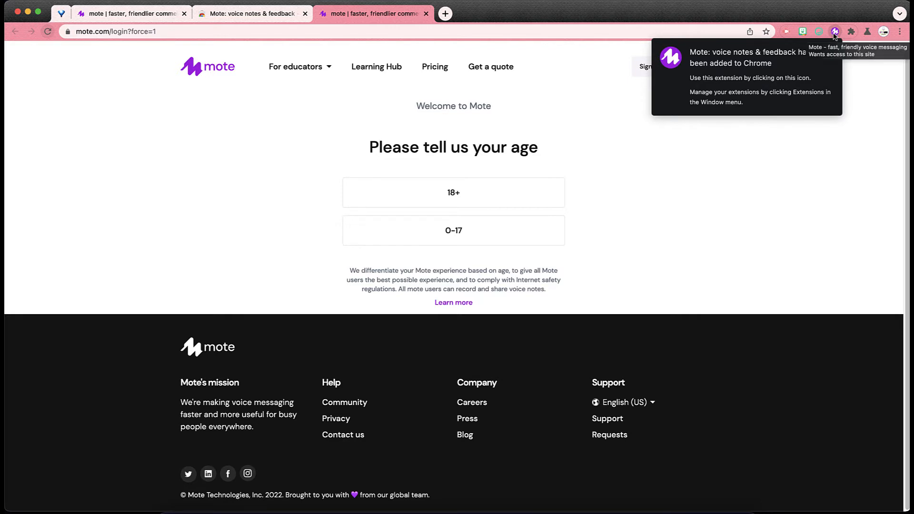
Sign in to Mote with Google as an 18+ user, accepting the terms and granting the requested access.
left_click(546, 197)
left_click(383, 176)
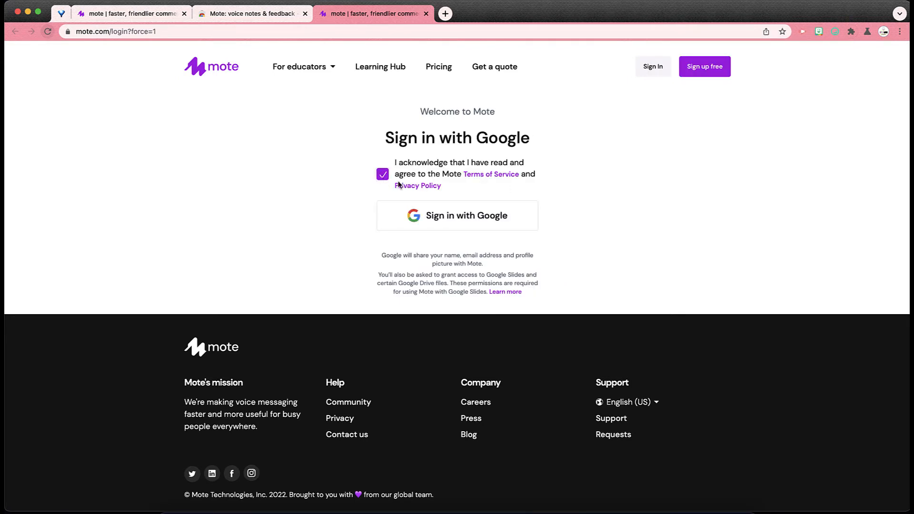
left_click(459, 215)
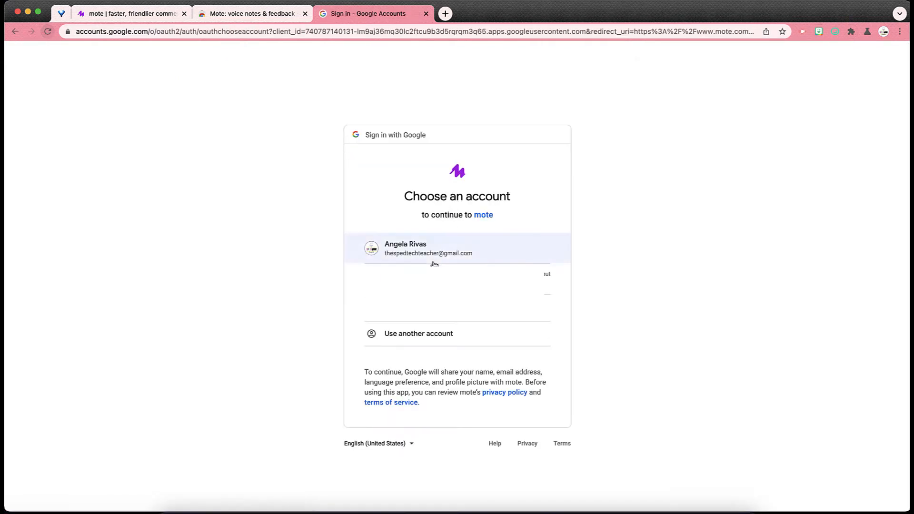
left_click(429, 252)
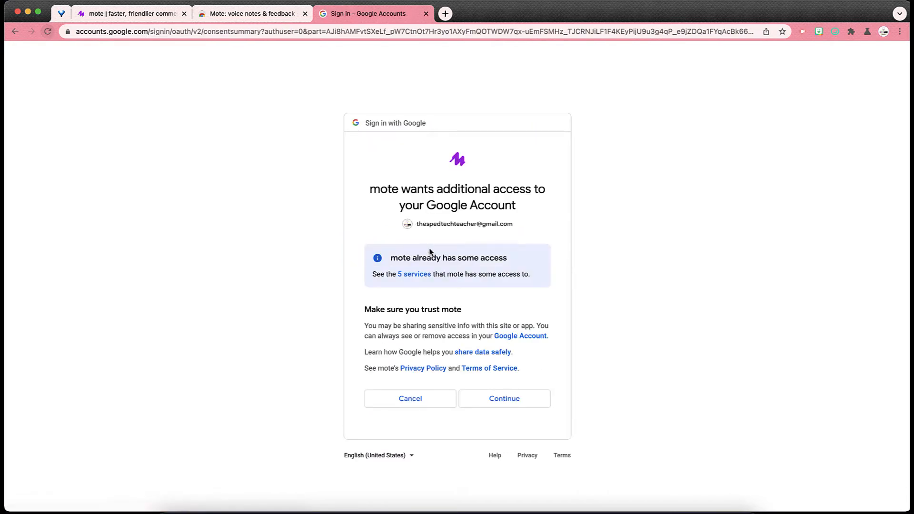
left_click(519, 401)
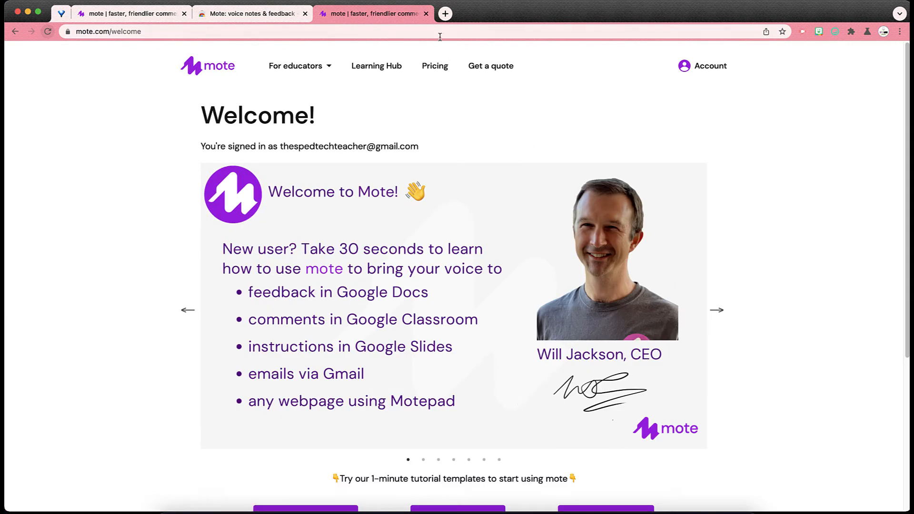
Close the extra Mote tabs and pin the Mote extension to the browser toolbar.
left_click(426, 13)
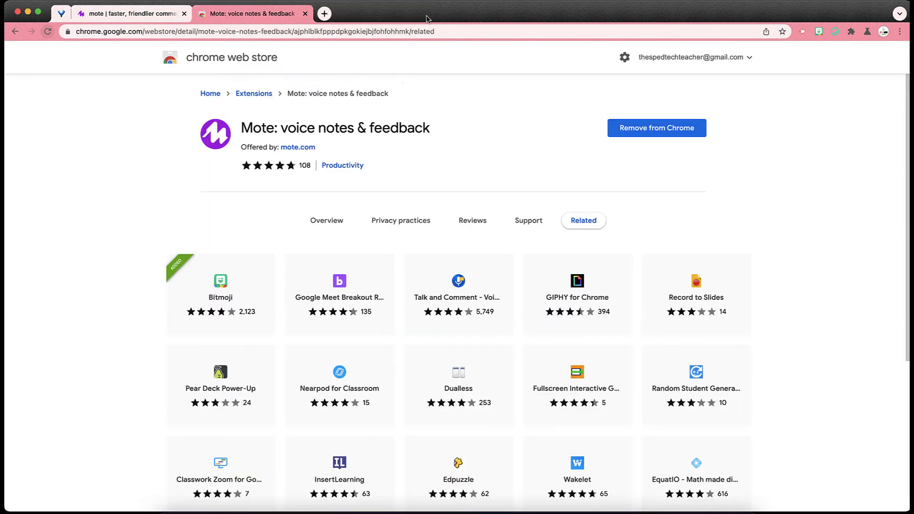
left_click(305, 14)
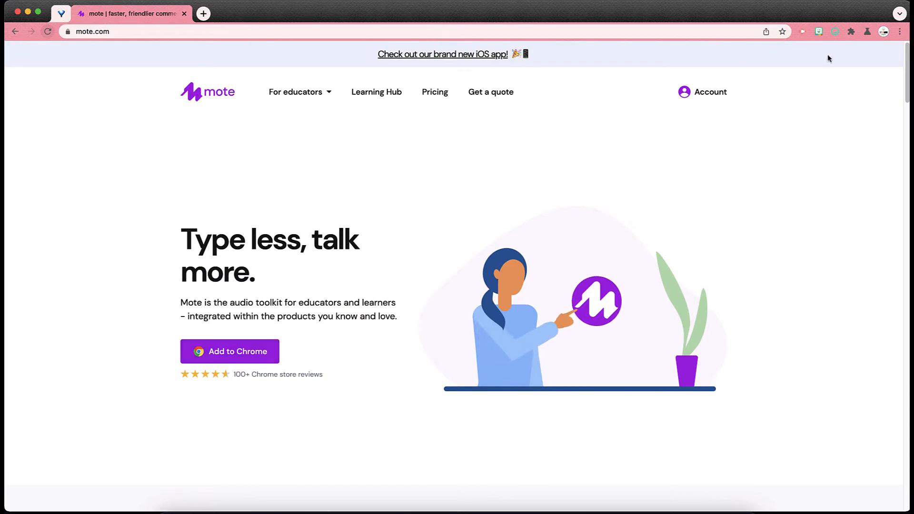
left_click(851, 31)
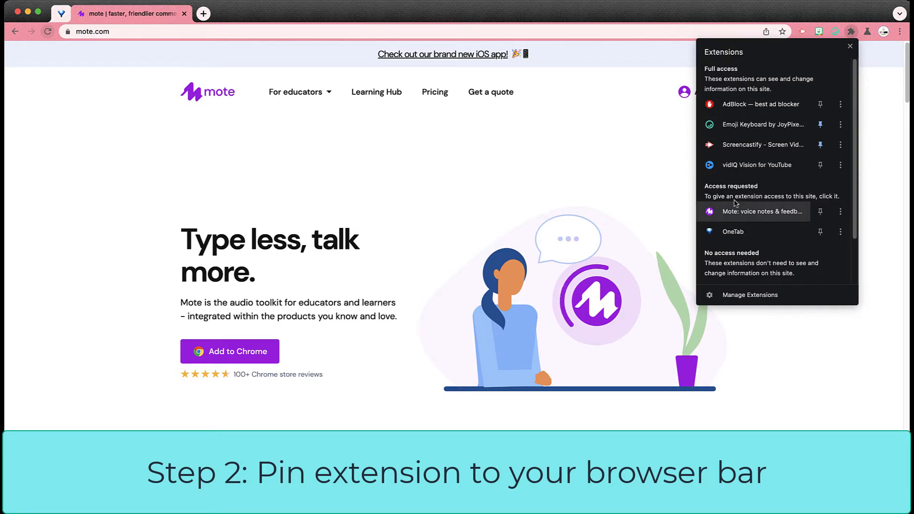
scroll(761, 294, "down", 1)
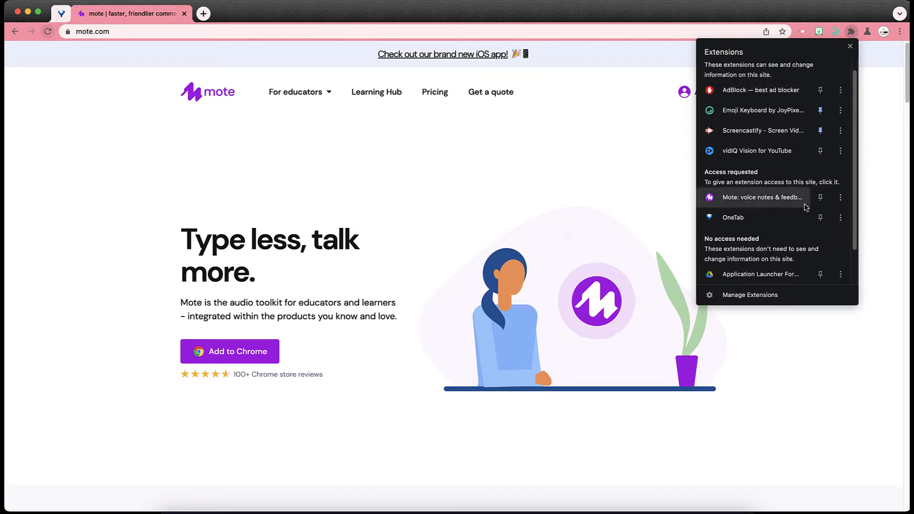
left_click(820, 205)
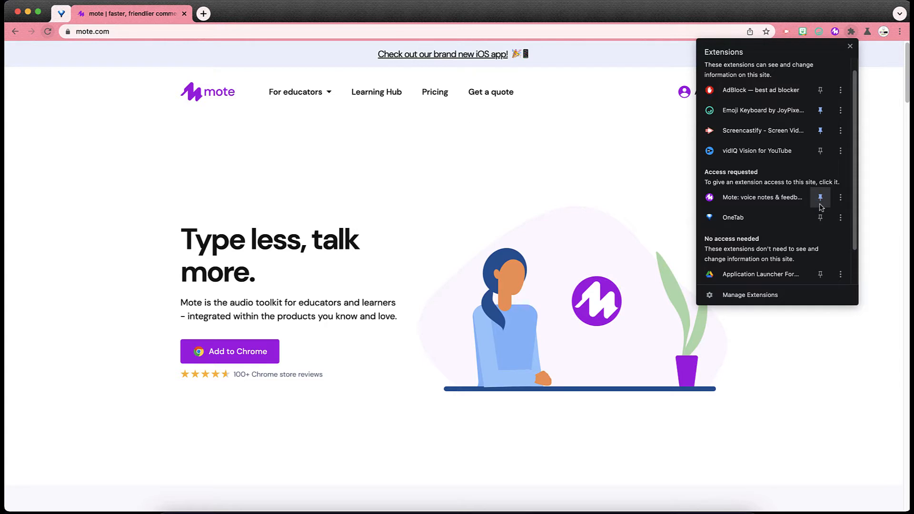
left_click(871, 159)
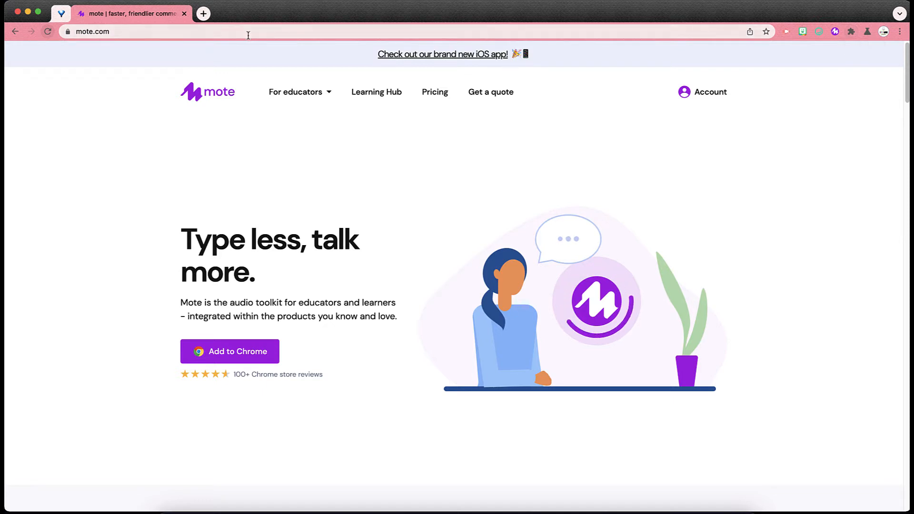
Open a new tab and create a blank Google Form with forms.new.
left_click(203, 13)
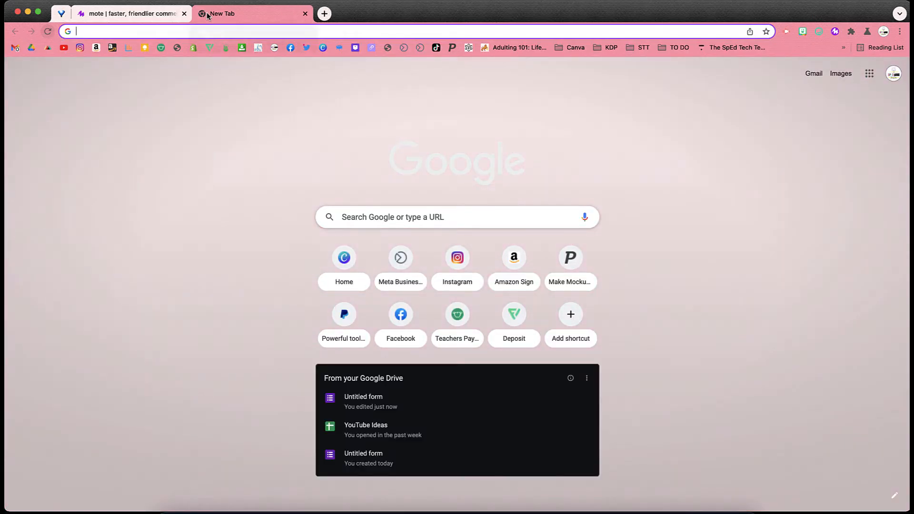
type("form")
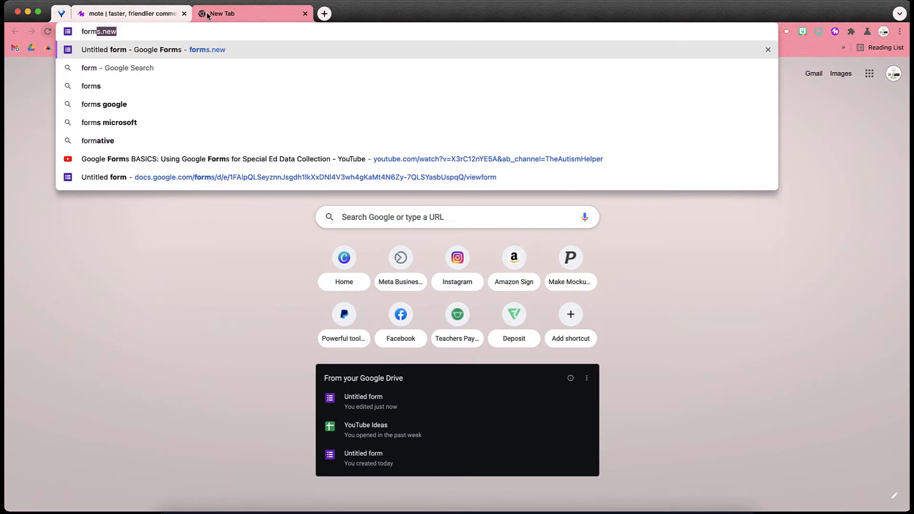
type("s.new")
key("Return")
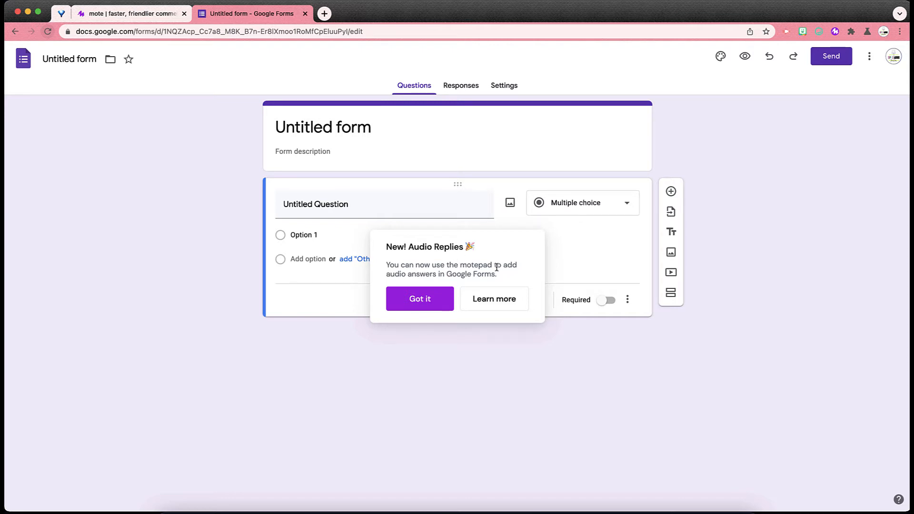
Dismiss the Audio Replies tip and title the first question "1. What career path do you plan to pursue after high school?".
left_click(427, 297)
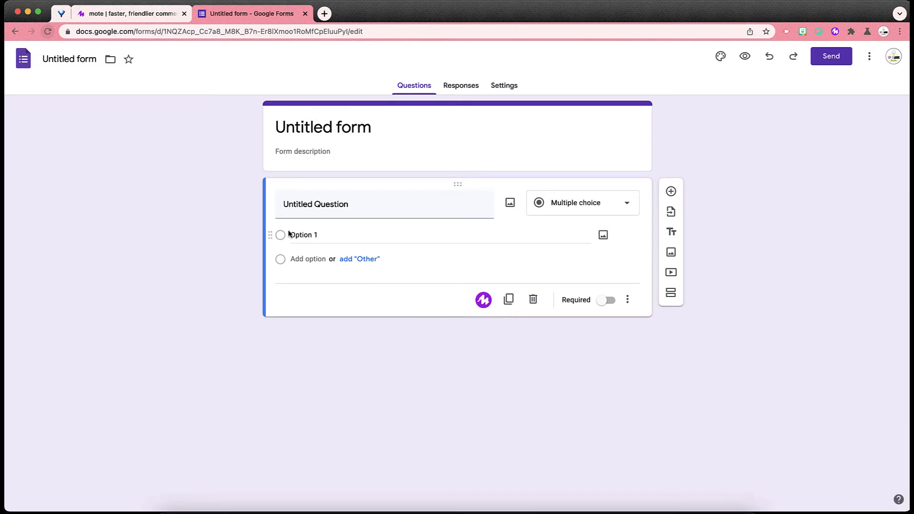
left_click(294, 205)
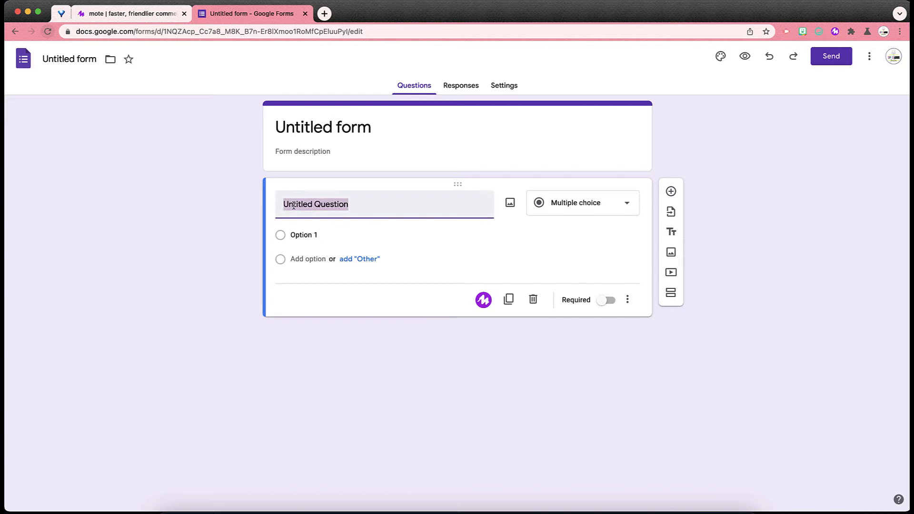
type("1. What")
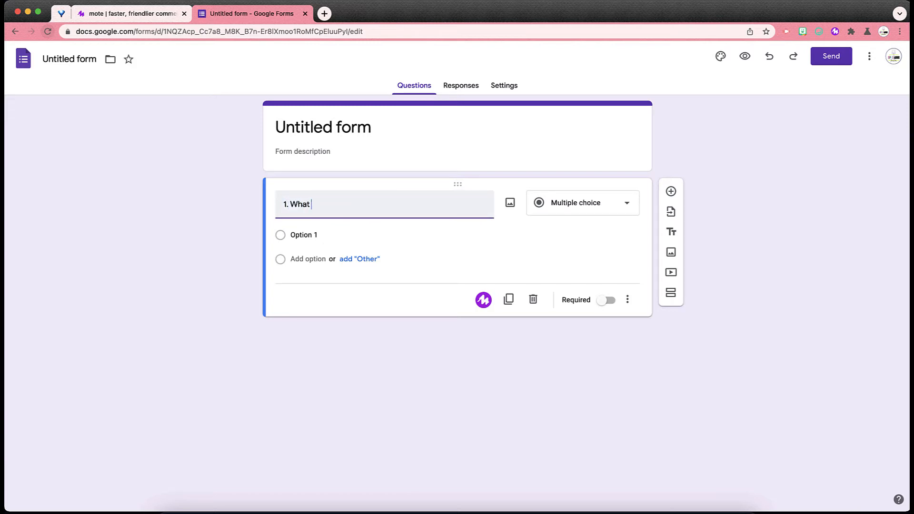
type(" career path do you plan to pursue aft")
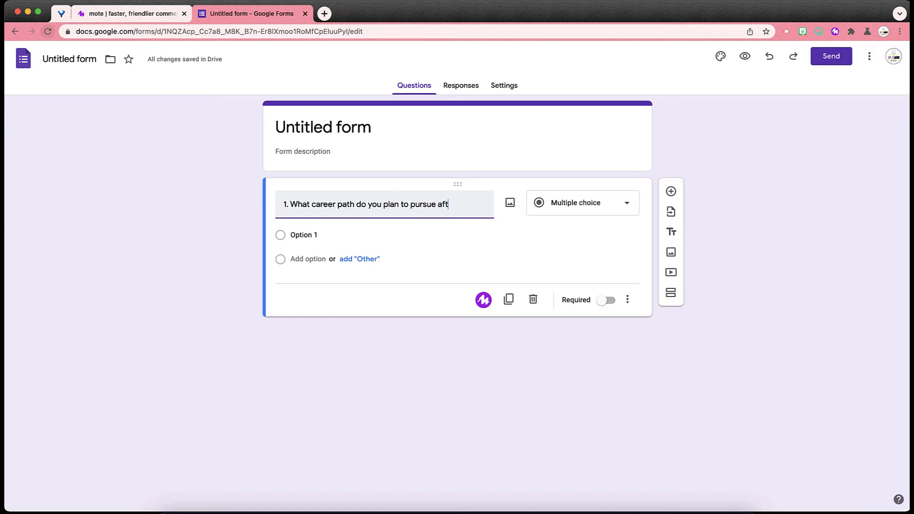
type("er high schoo")
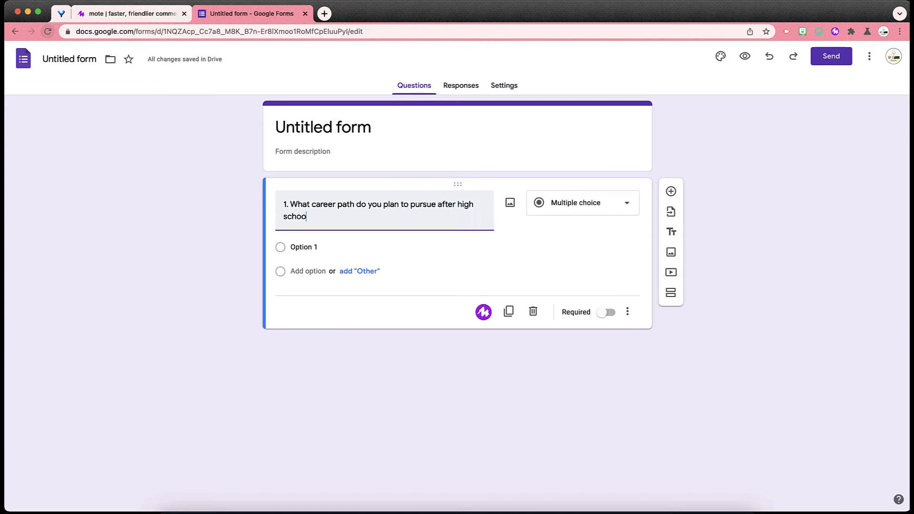
type("l?")
Add the multiple-choice options "The arts", "Agriculture" and "Fashion/design".
key("Tab")
key("Tab")
key("Tab")
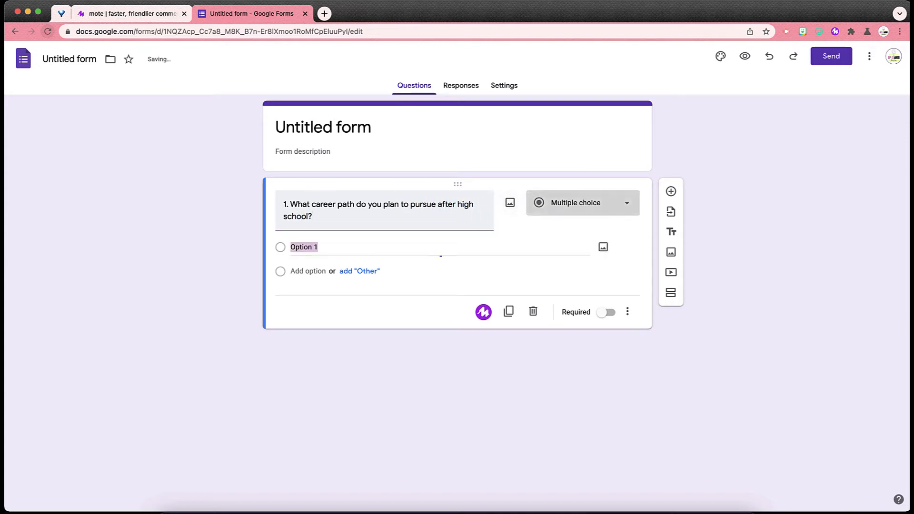
type("The art")
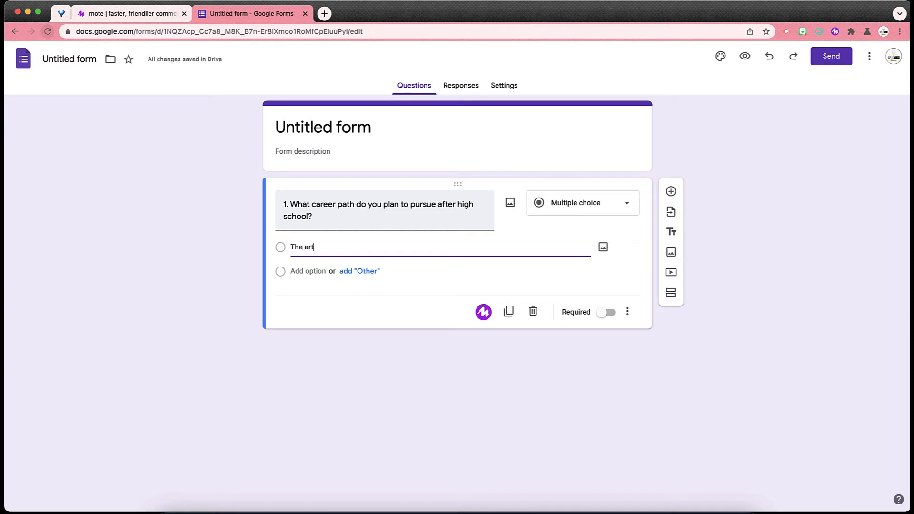
type("s")
key("Tab")
key("Tab")
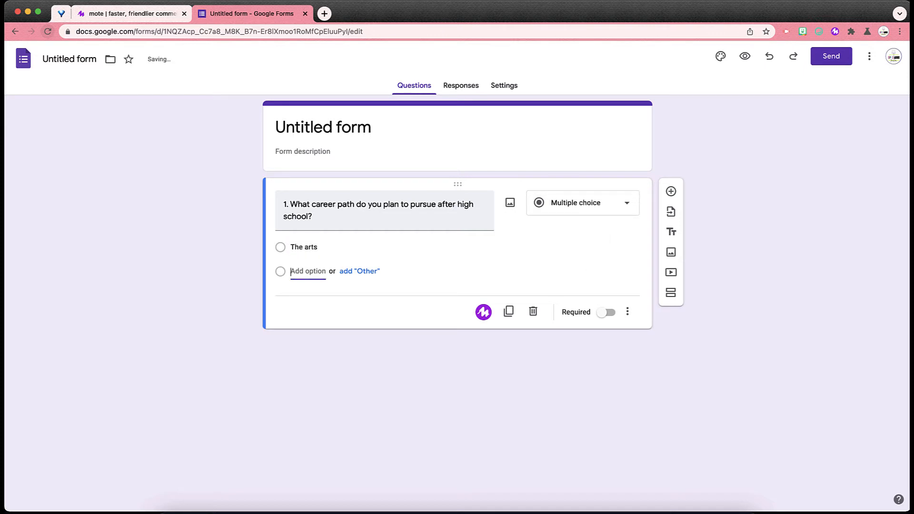
type("Agricu")
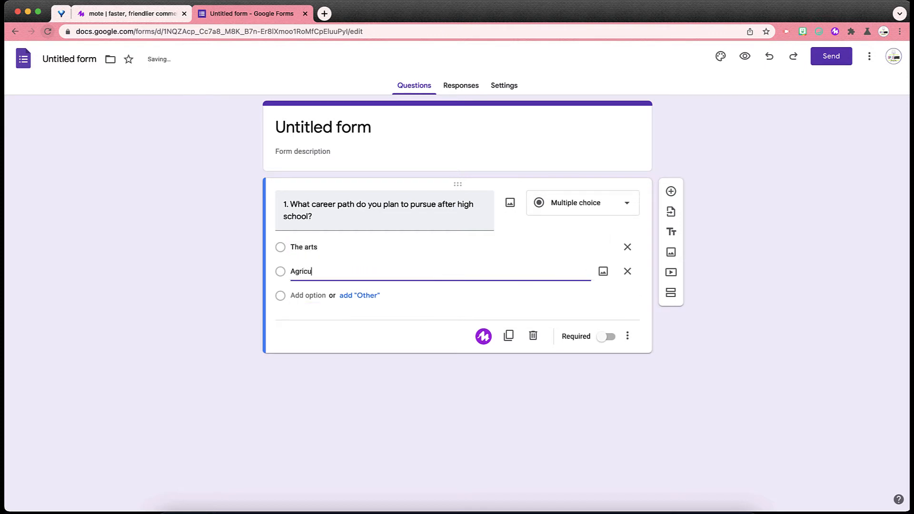
type("lture")
key("Tab")
key("Tab")
key("Tab")
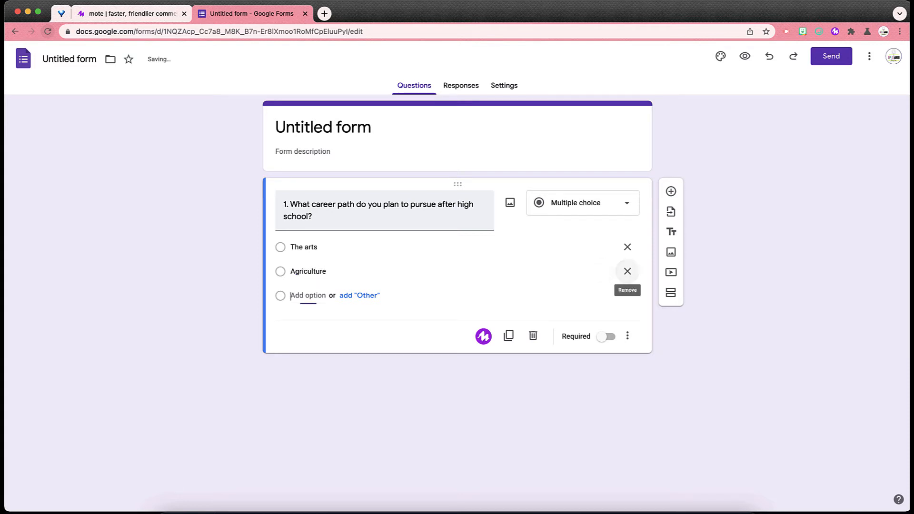
type("Fashion/design")
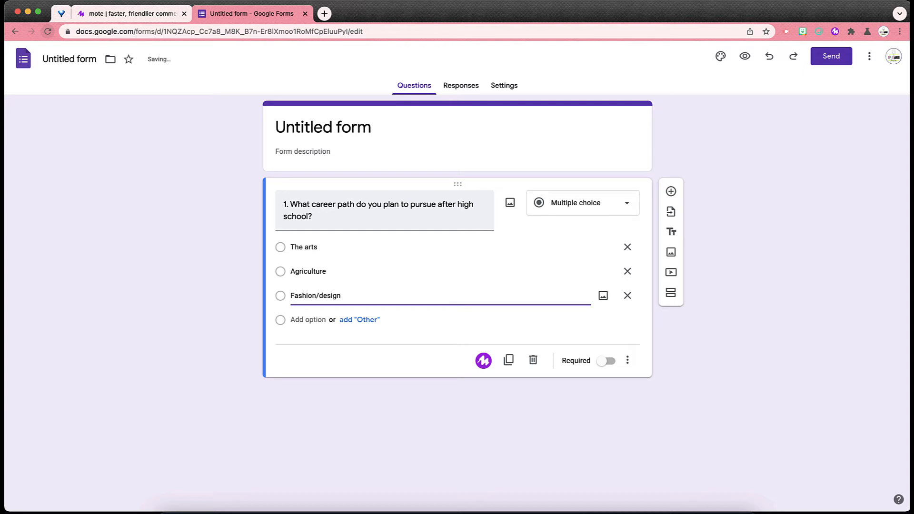
Record a Mote voice note for the question and finish the recording.
left_click(362, 437)
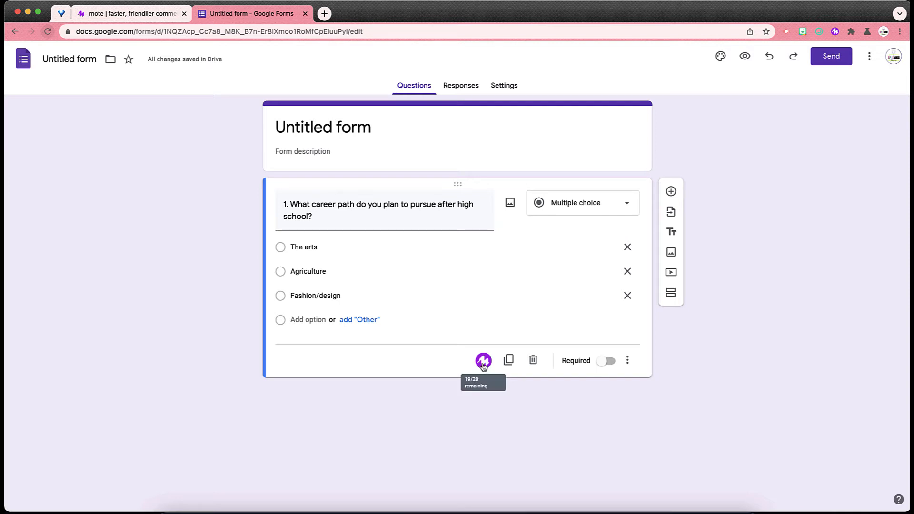
left_click(483, 363)
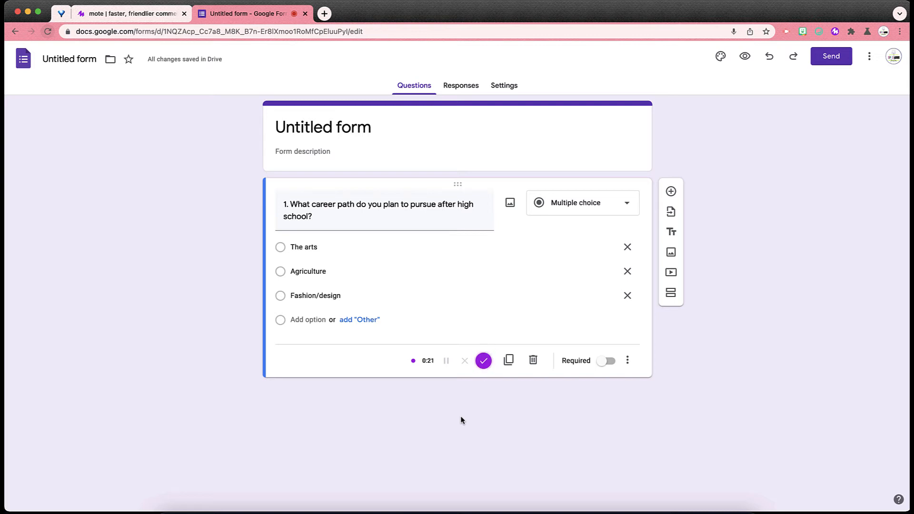
left_click(483, 363)
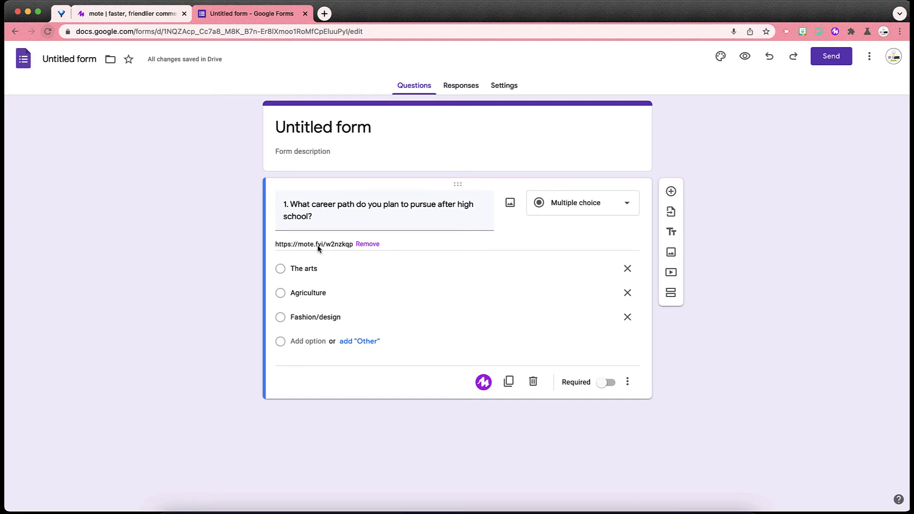
Preview the form, play the question's voice note, and return to the editor tab.
left_click(745, 57)
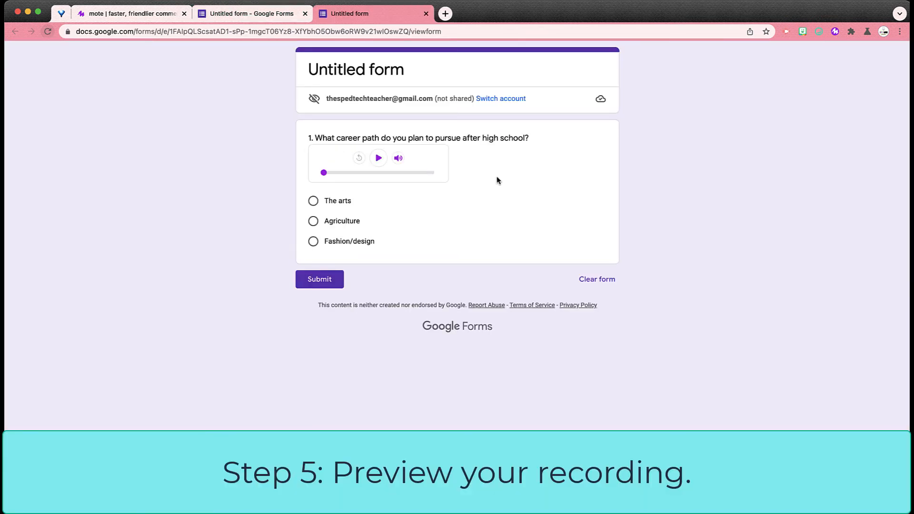
left_click(377, 159)
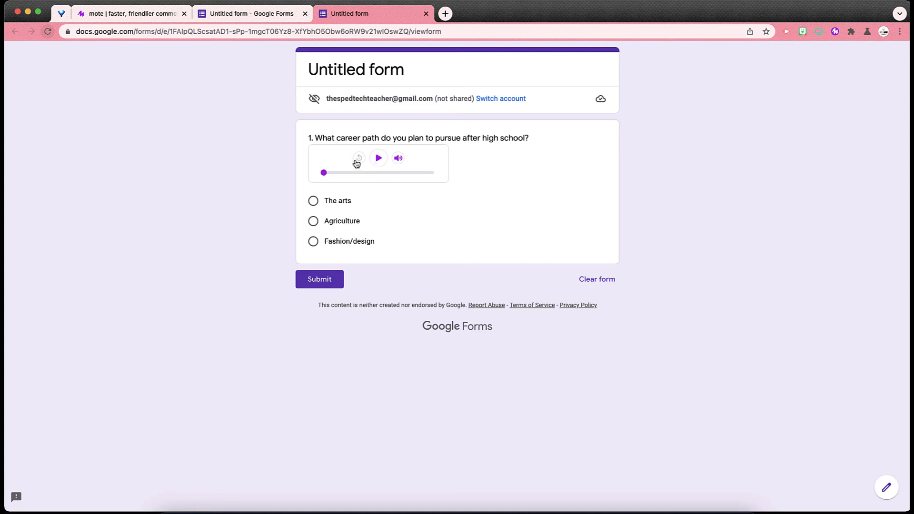
mouse_move(397, 163)
left_click(278, 15)
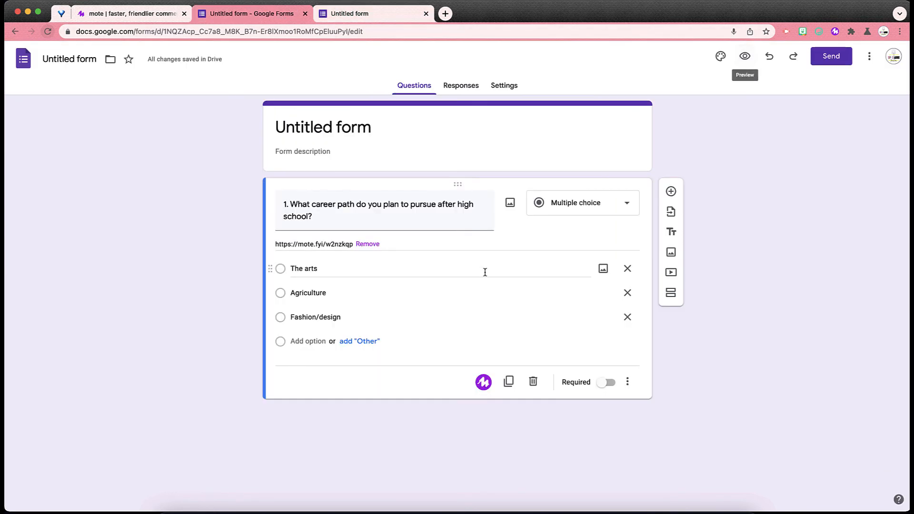